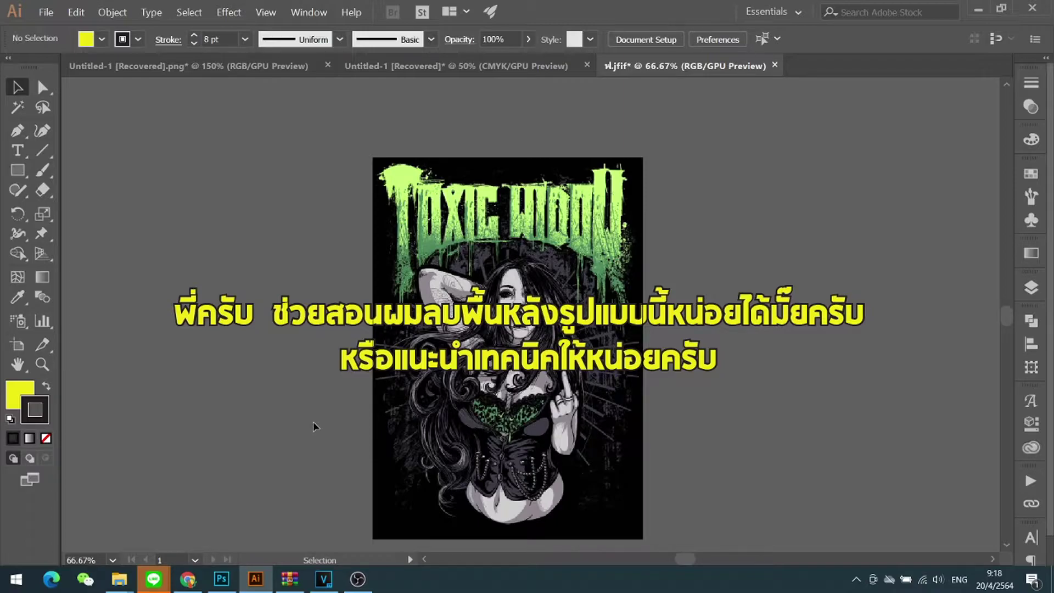
- Bring up the Toxic Widow poster PNG in Photoshop and show its Layers panel
scroll(332, 437, "down", 1)
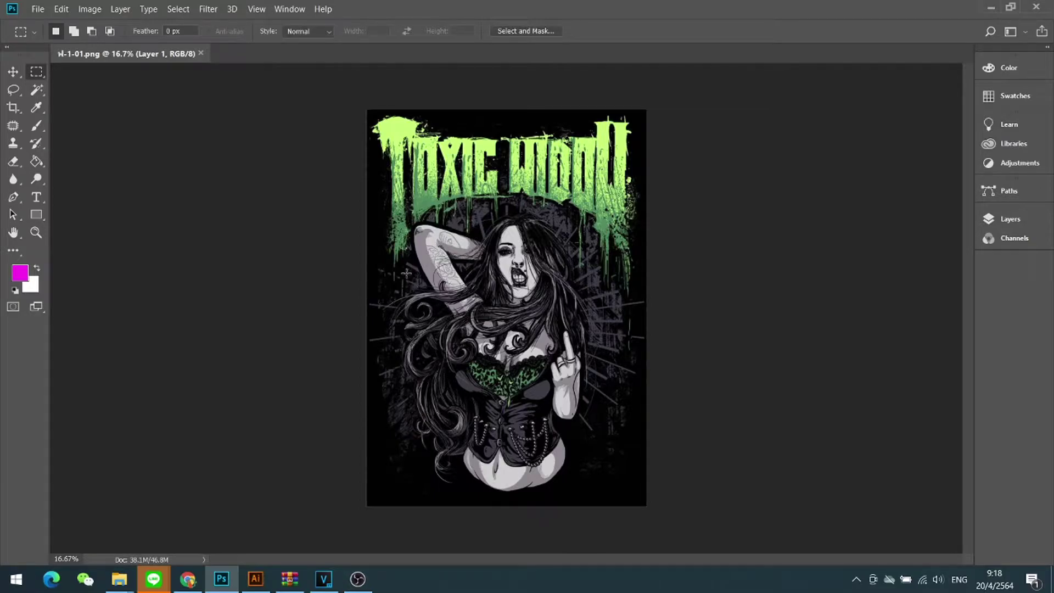
key("F7")
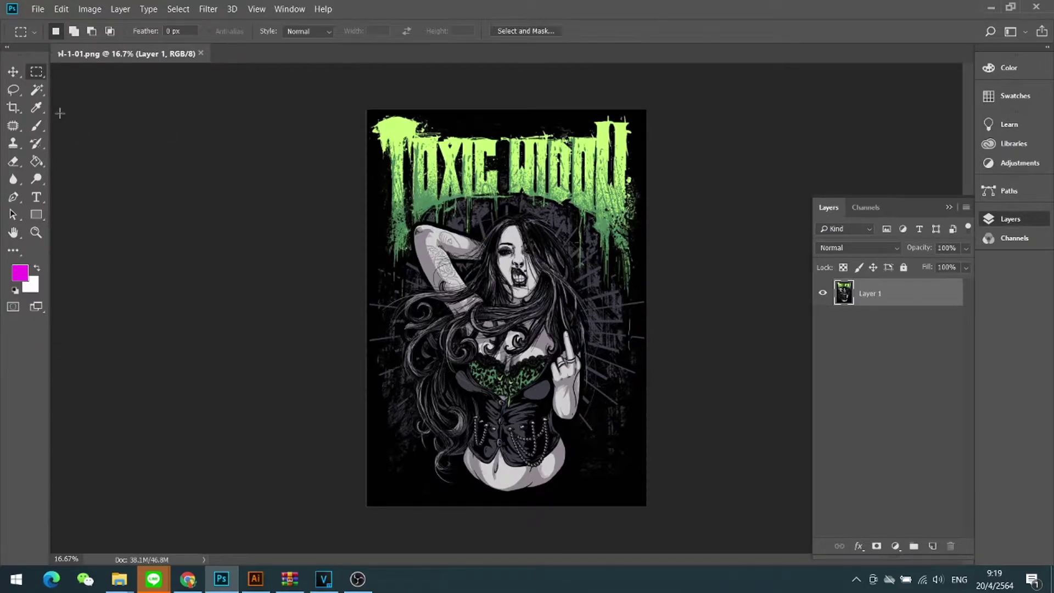
- Pick the Magic Wand, confirm the image is 3068 × 4338 px at 300 ppi, and open Levels
left_click(41, 91)
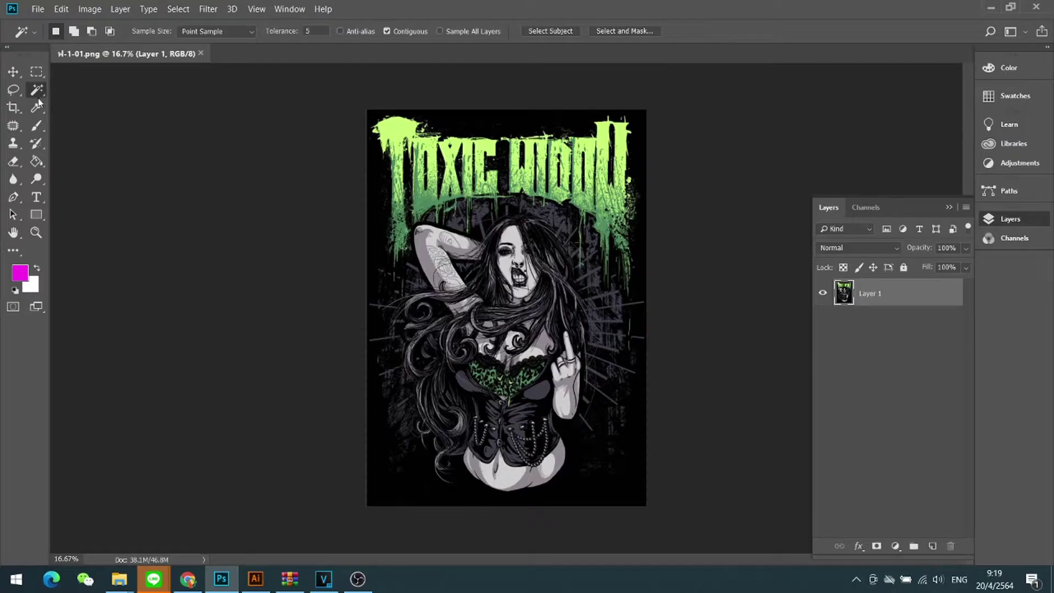
left_click(89, 9)
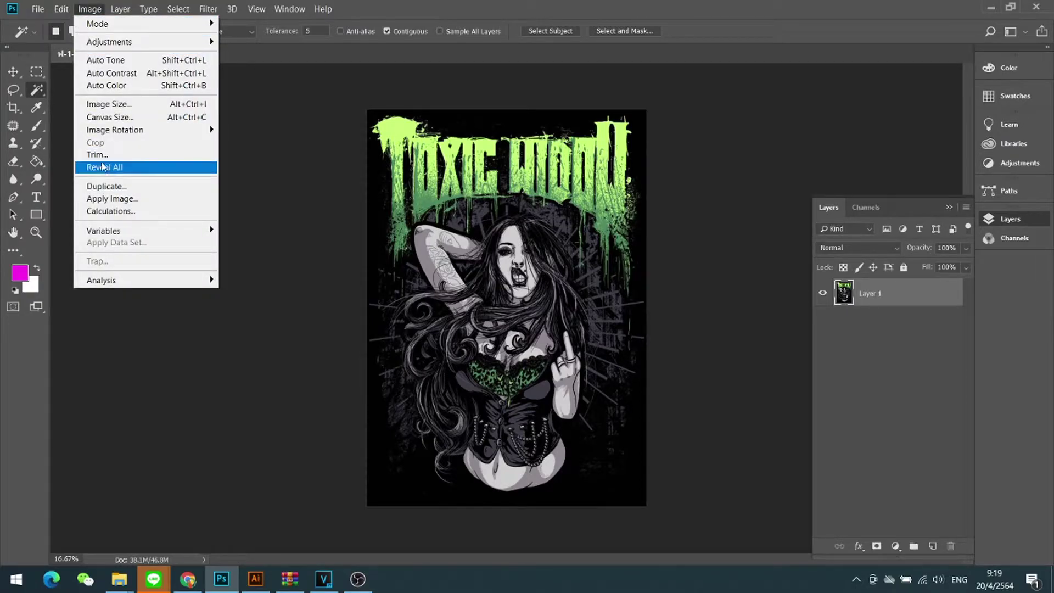
left_click(114, 106)
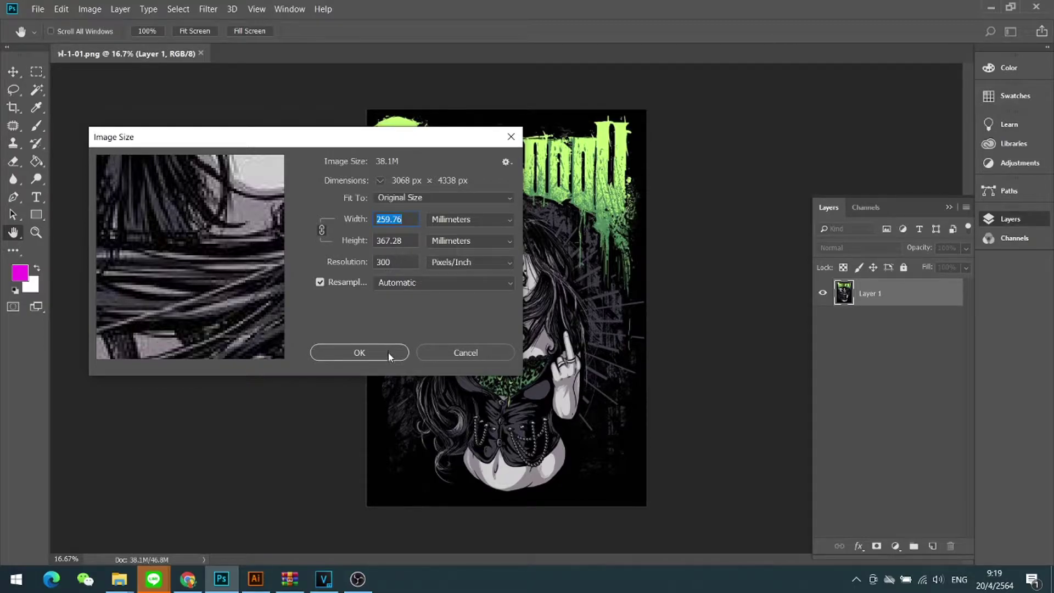
left_click(467, 351)
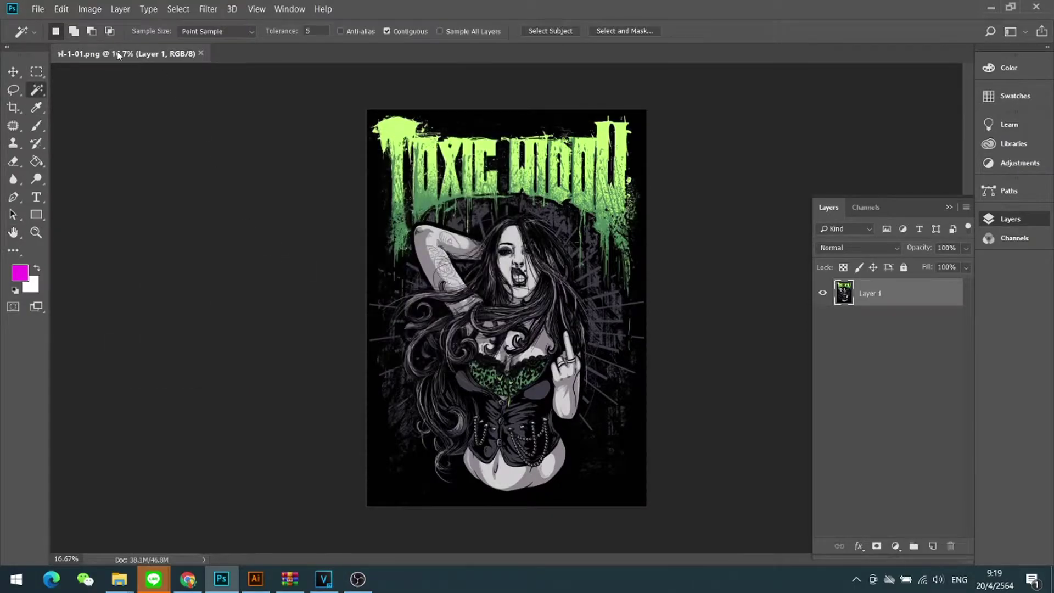
left_click(98, 12)
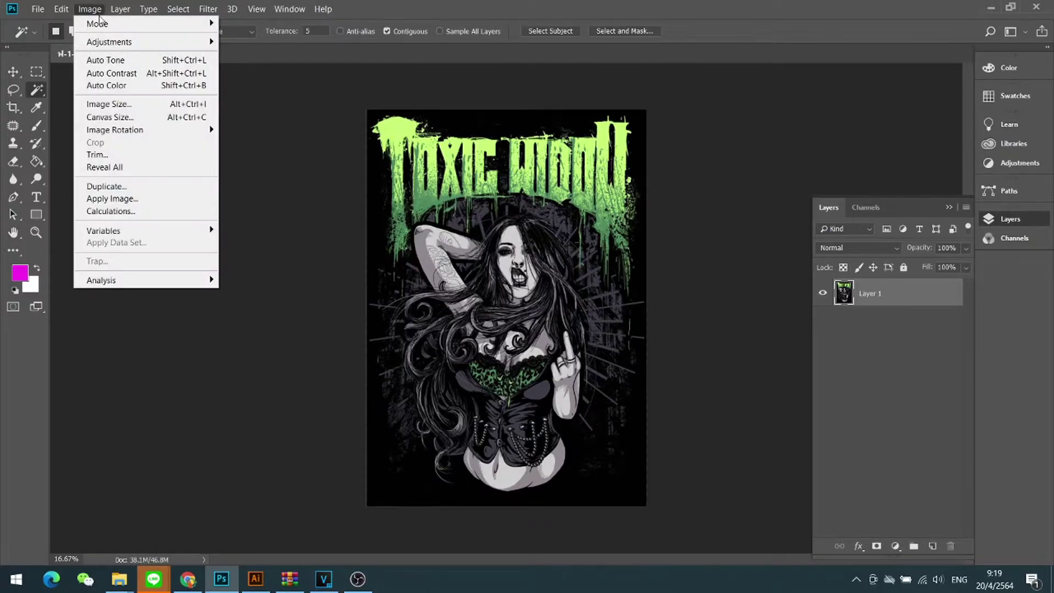
mouse_move(109, 41)
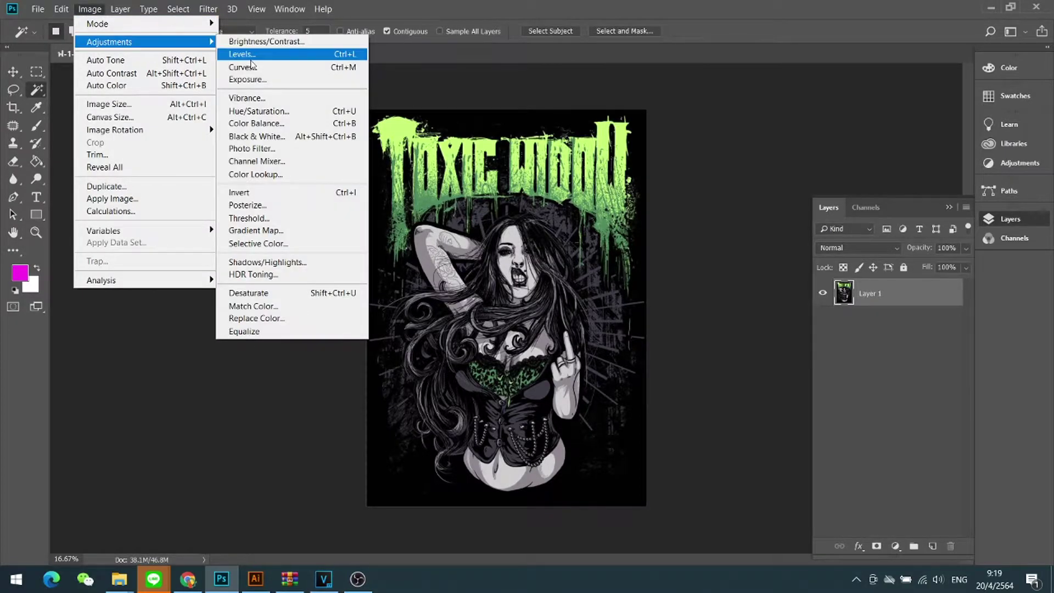
left_click(242, 54)
- Set the Levels input values to 2, 1.18 and 232 and apply them
mouse_move(91, 211)
left_mouse_down()
mouse_move(100, 212)
mouse_move(89, 212)
left_mouse_up()
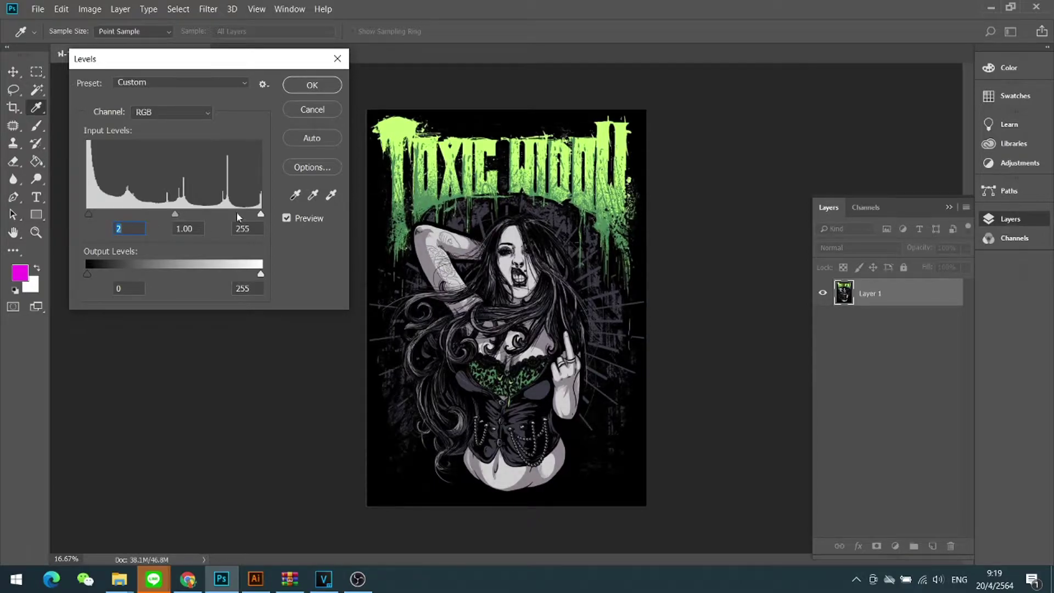
mouse_move(260, 216)
left_mouse_down()
mouse_move(198, 214)
mouse_move(245, 214)
left_mouse_up()
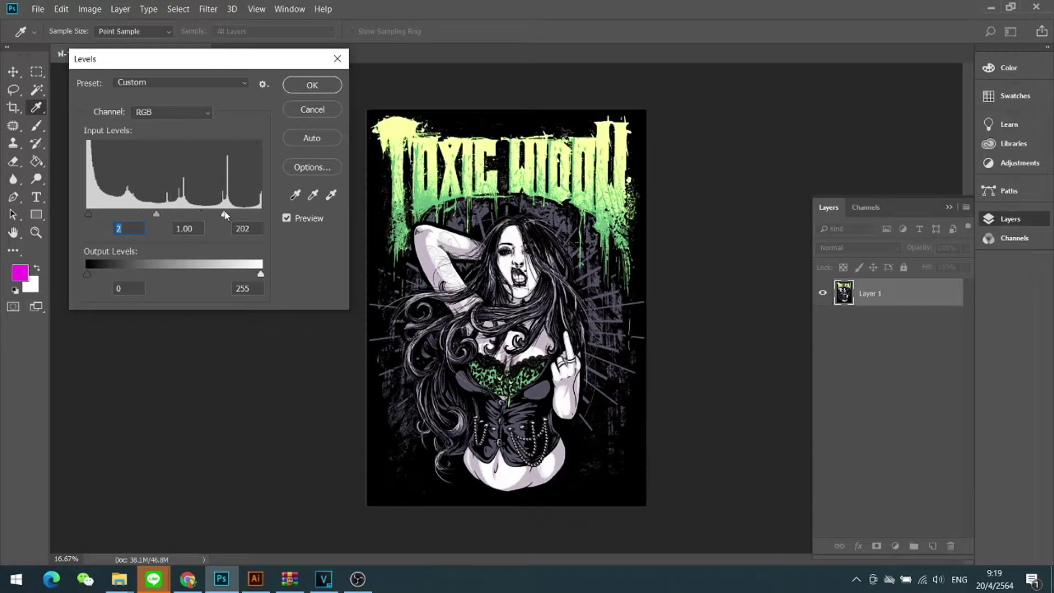
left_click_drag(167, 214, 157, 213)
left_click(313, 85)
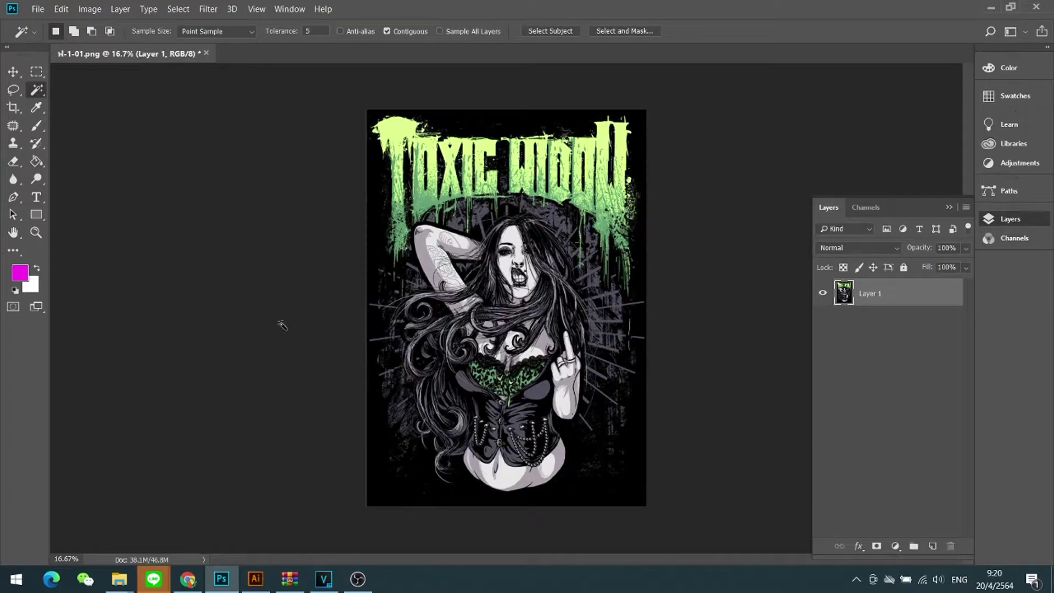
- Magic-wand the black background, delete it to transparency, and zoom in on the figure
left_click(531, 124)
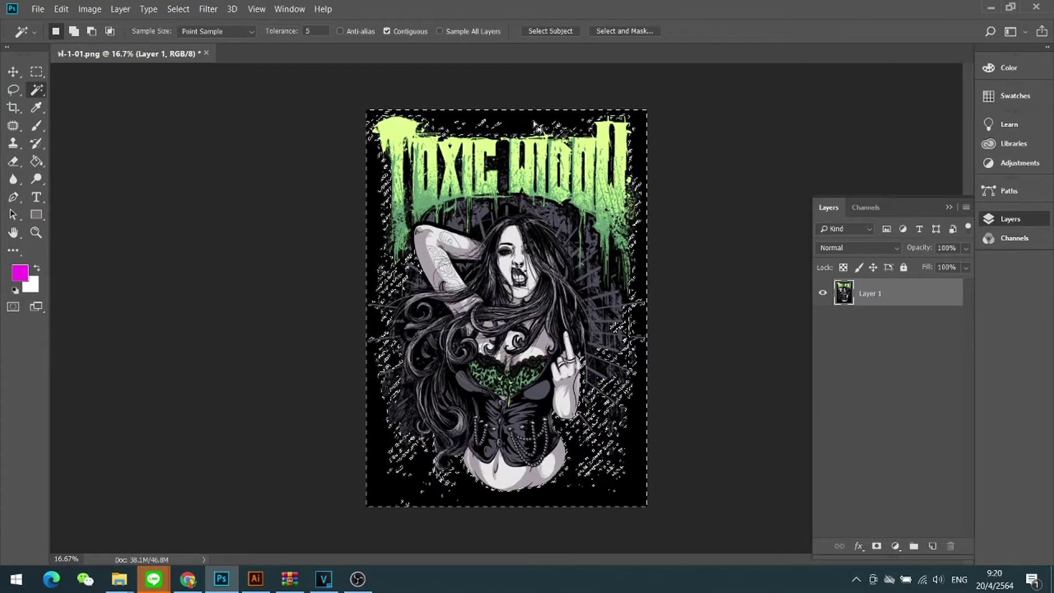
key("Delete")
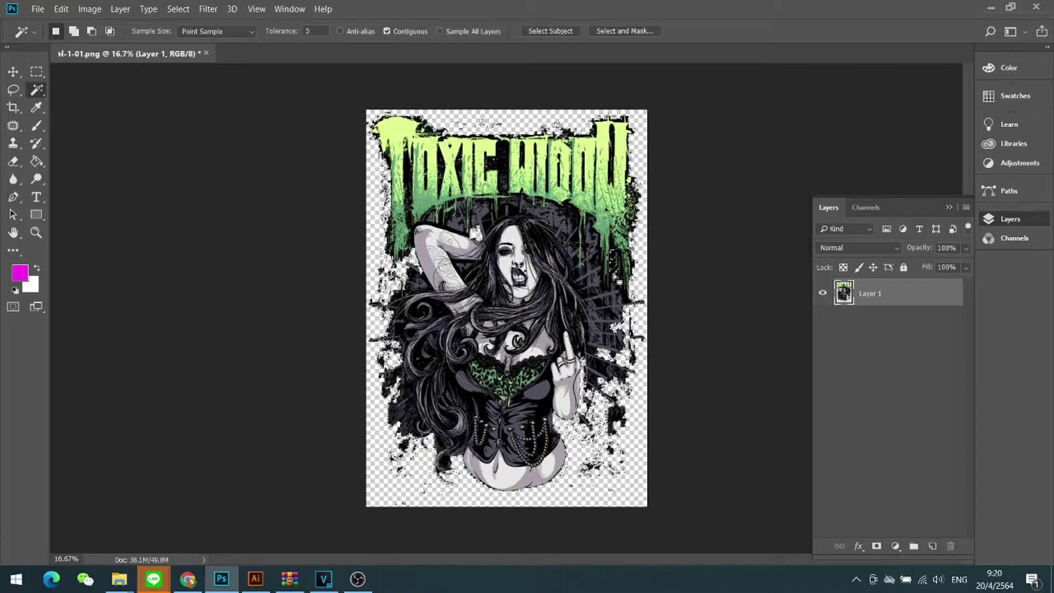
key("ctrl+plus")
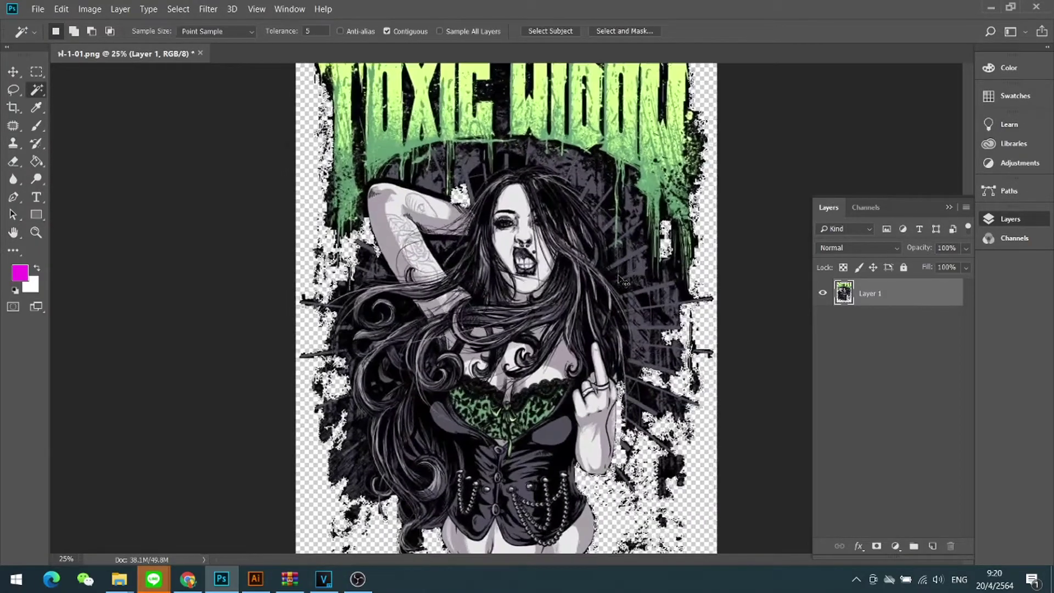
key("ctrl+plus")
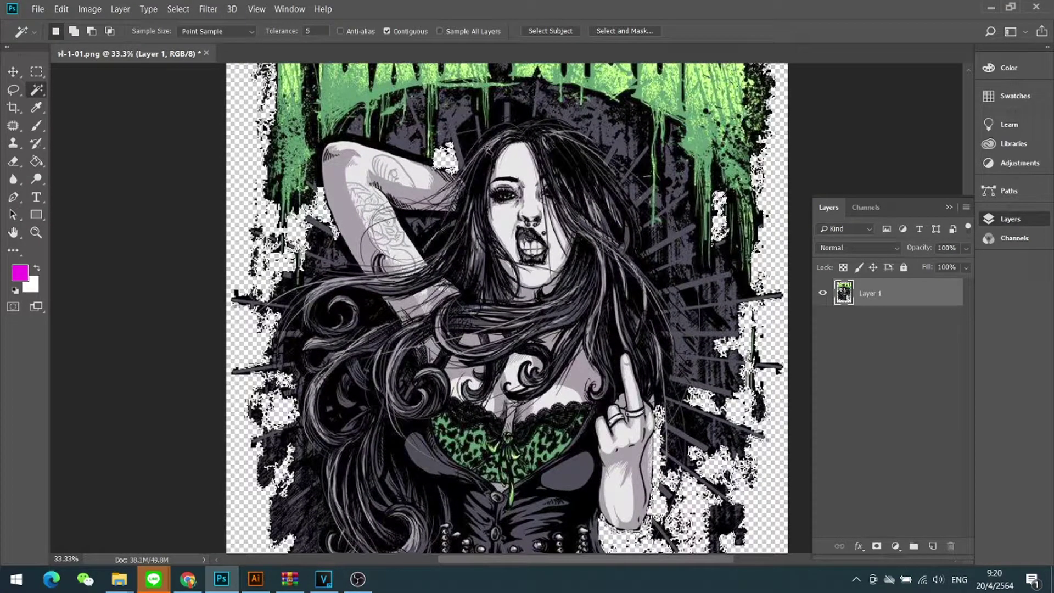
- Delete the dark patch inside the hair to transparency
left_click(359, 299)
key("Delete")
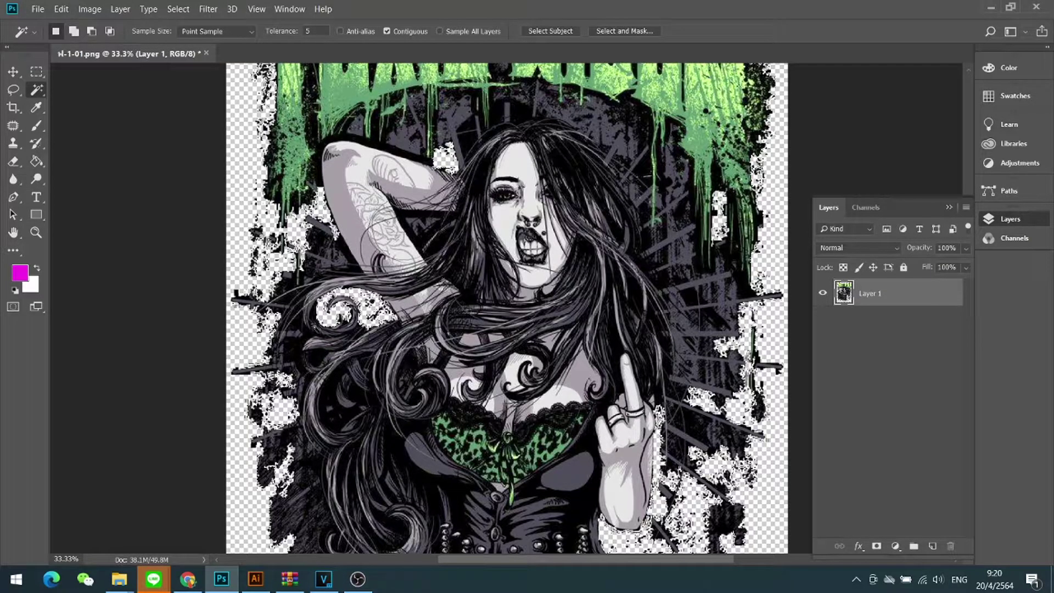
scroll(361, 294, "down", 2)
scroll(362, 294, "up", 2)
scroll(404, 325, "down", 2)
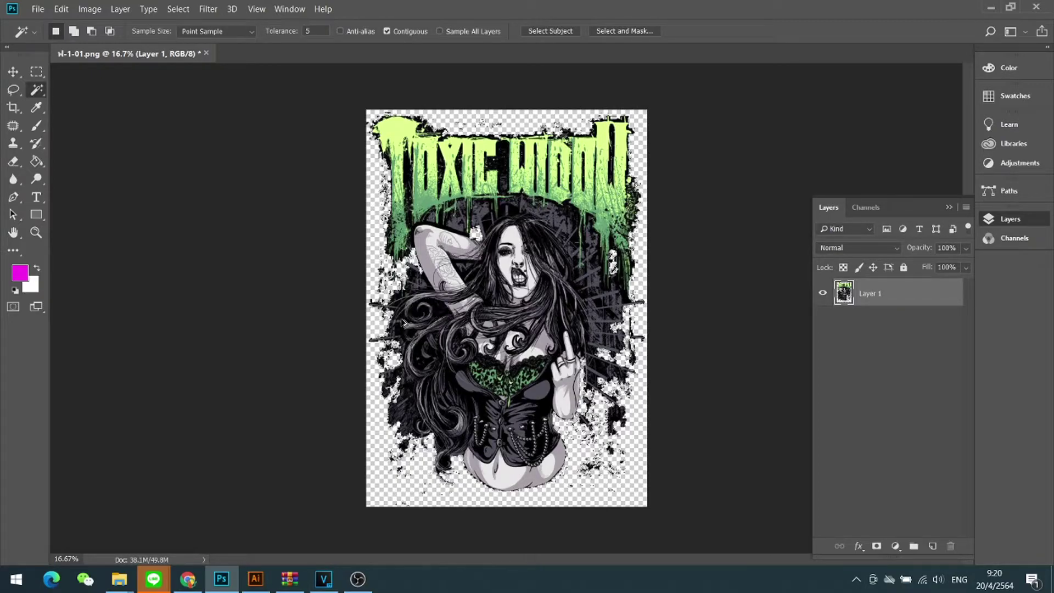
- Undo the erasures and deselect, restoring the original black background
key("shift+F5")
key("Return")
key("ctrl+d")
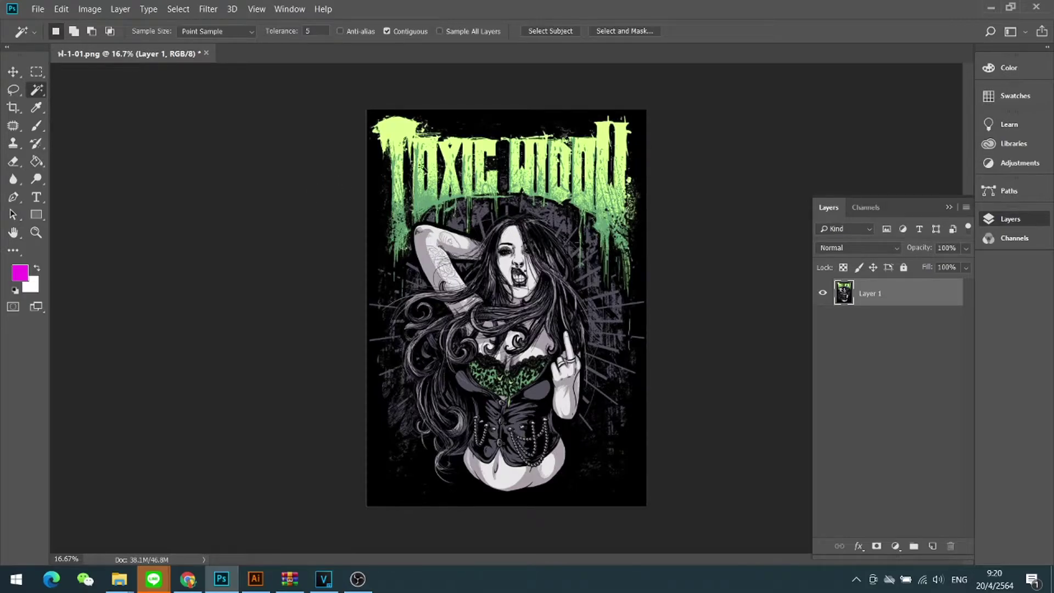
- Open Color Range from the canvas and try Fuzziness values between 0 and 122
right_click(438, 184)
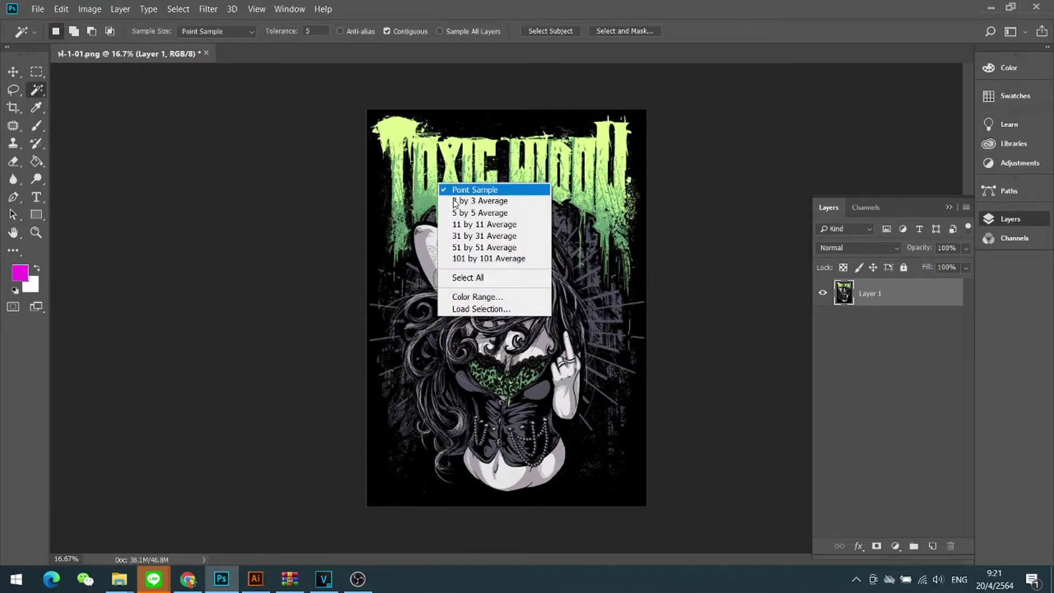
left_click(485, 299)
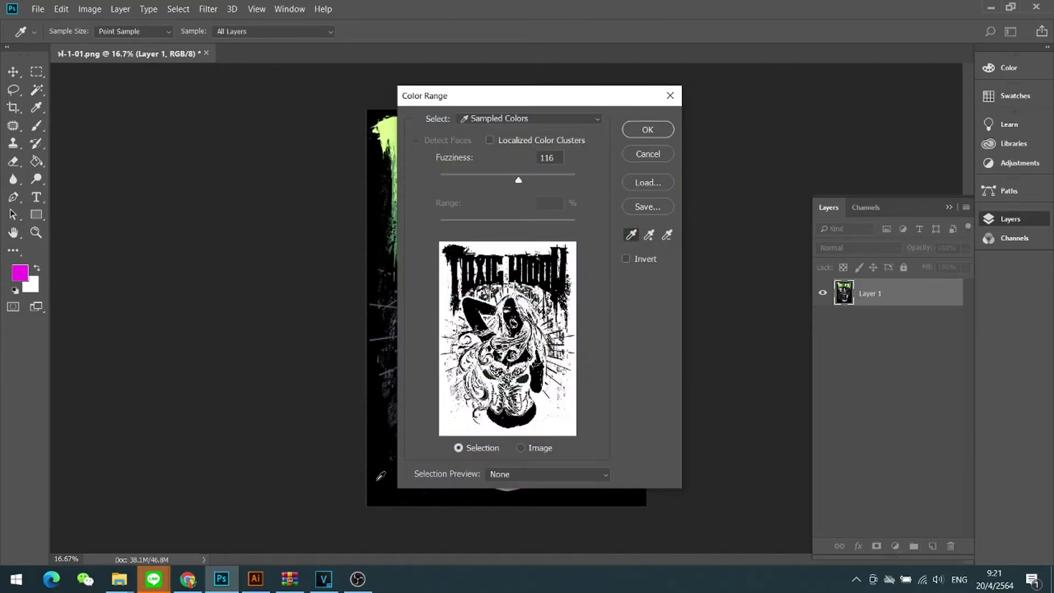
mouse_move(576, 98)
left_mouse_down()
mouse_move(781, 103)
mouse_move(831, 77)
left_mouse_up()
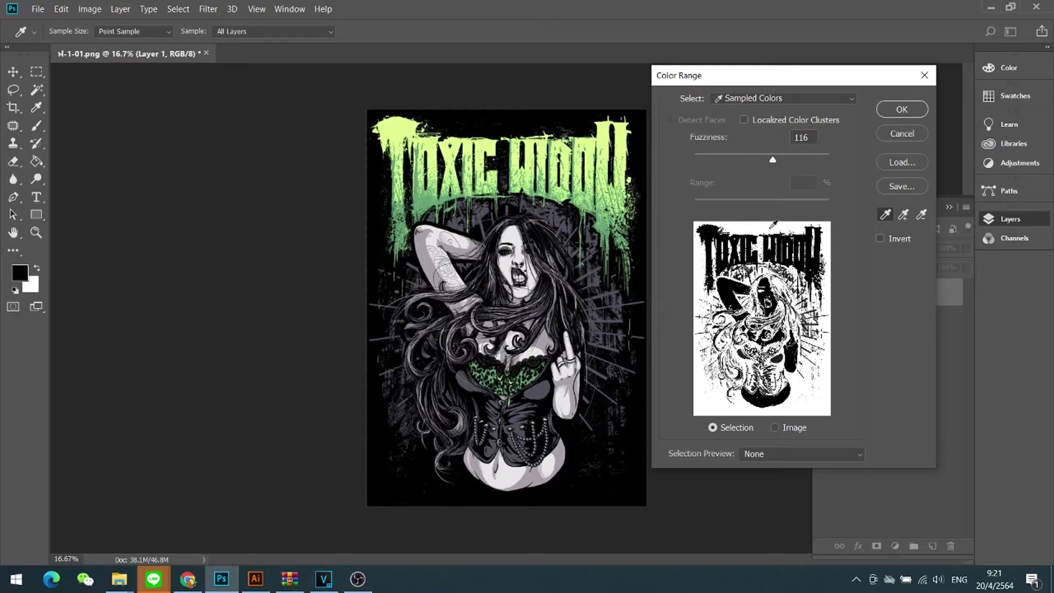
mouse_move(771, 159)
left_mouse_down()
mouse_move(735, 162)
mouse_move(789, 161)
mouse_move(752, 160)
left_mouse_up()
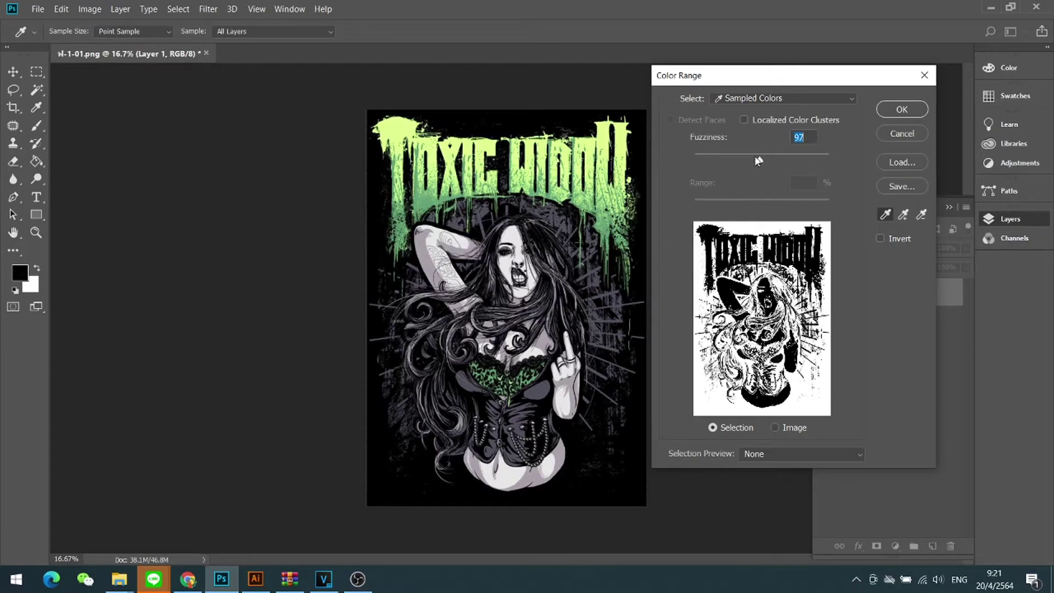
left_click_drag(752, 159, 767, 165)
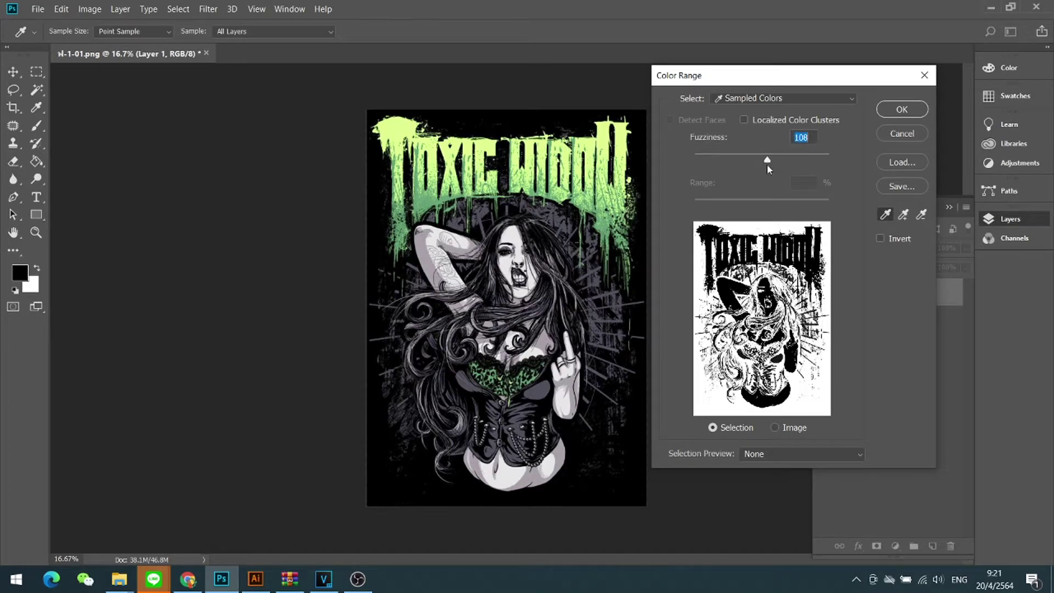
left_click_drag(767, 162, 835, 161)
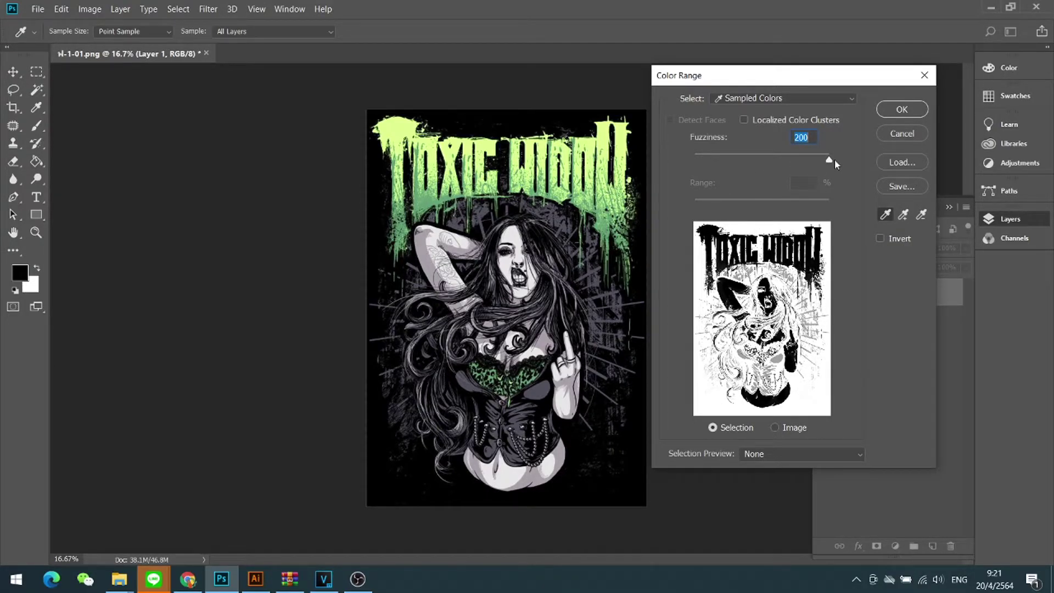
left_click_drag(834, 158, 680, 166)
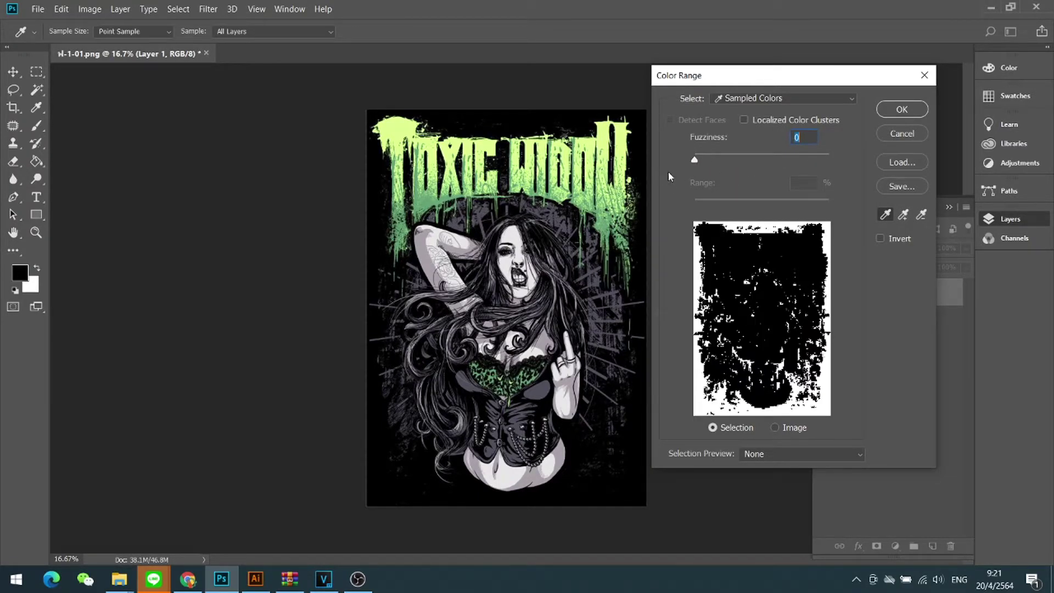
left_click_drag(696, 171, 754, 170)
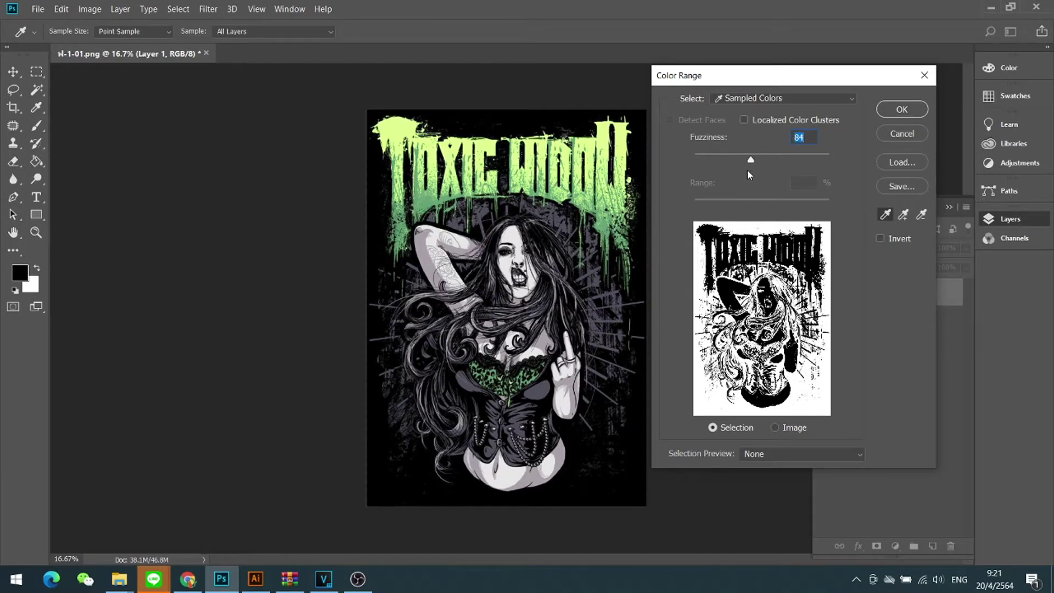
- Sample the black background in Color Range with Fuzziness 100 and confirm the selection
left_click(605, 132)
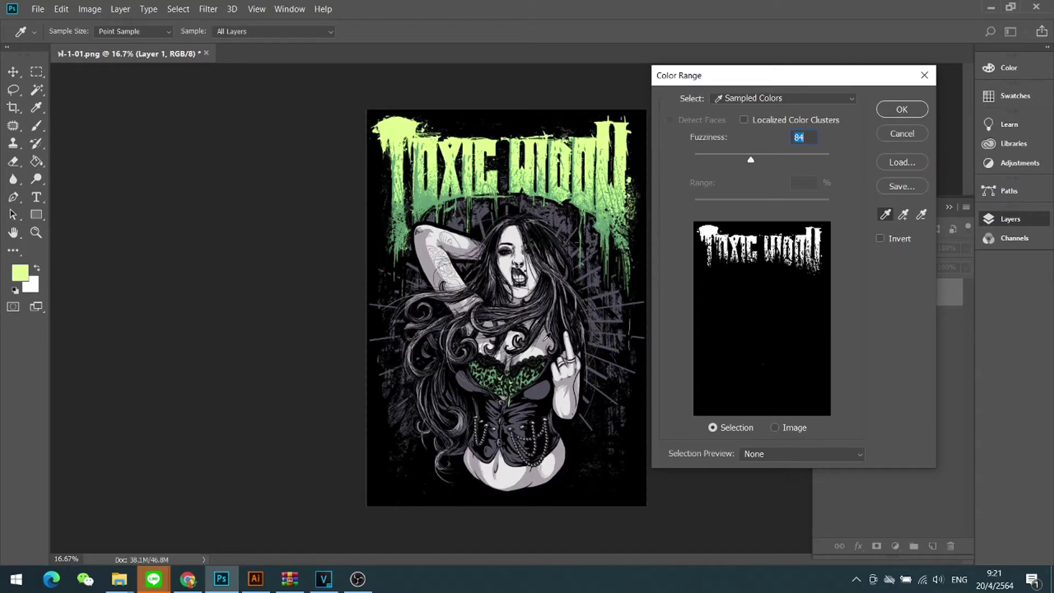
left_click(547, 336)
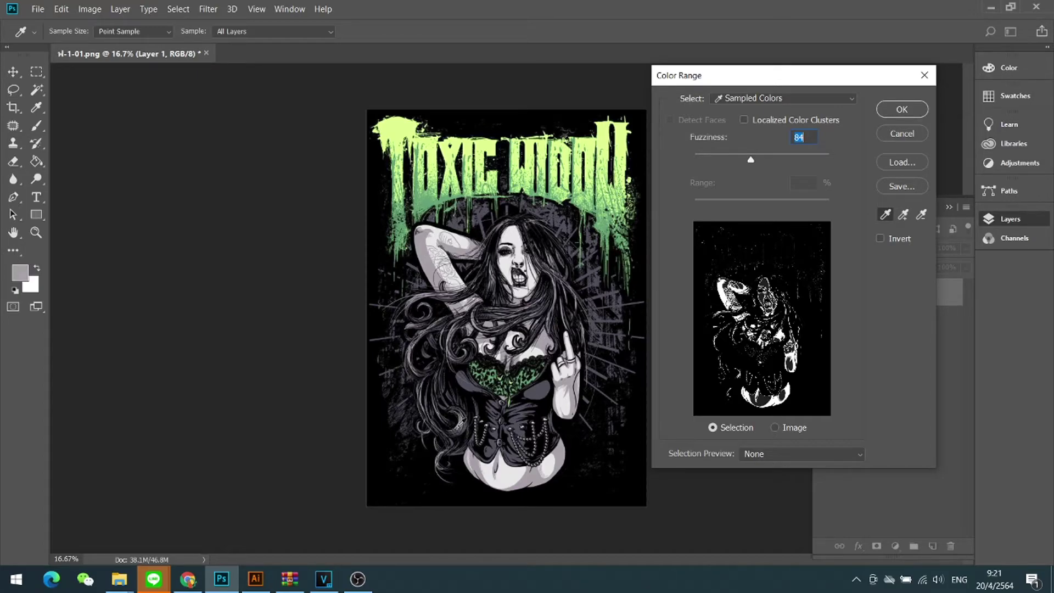
left_click(400, 488)
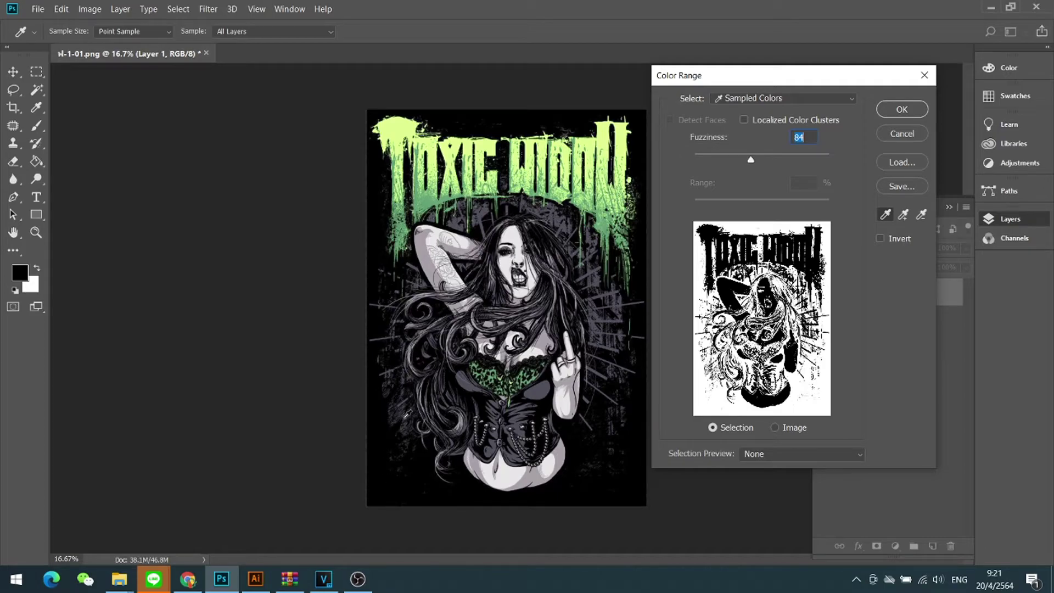
left_click_drag(755, 159, 762, 158)
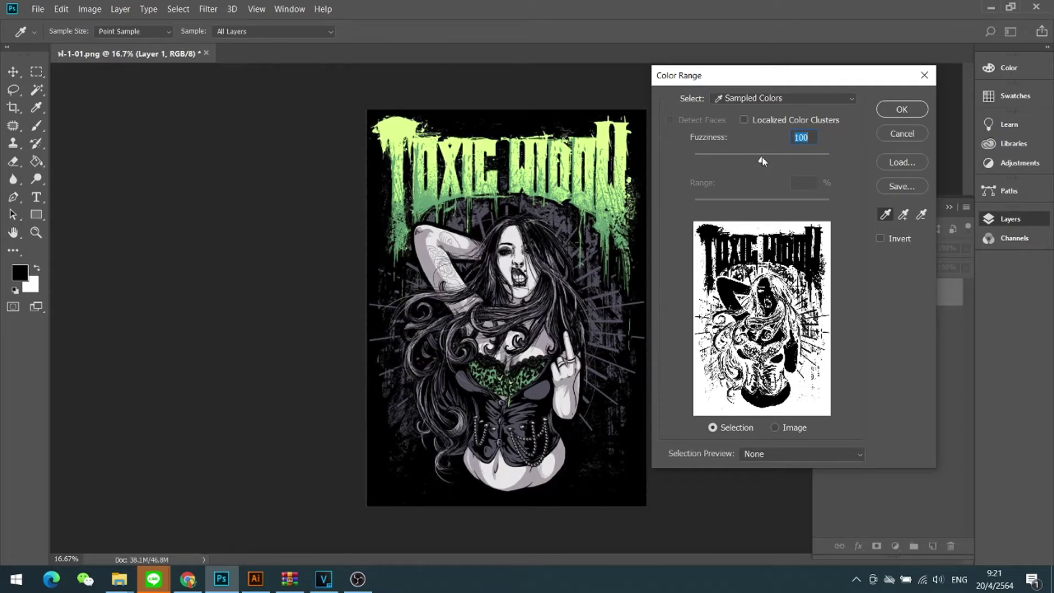
left_click(884, 111)
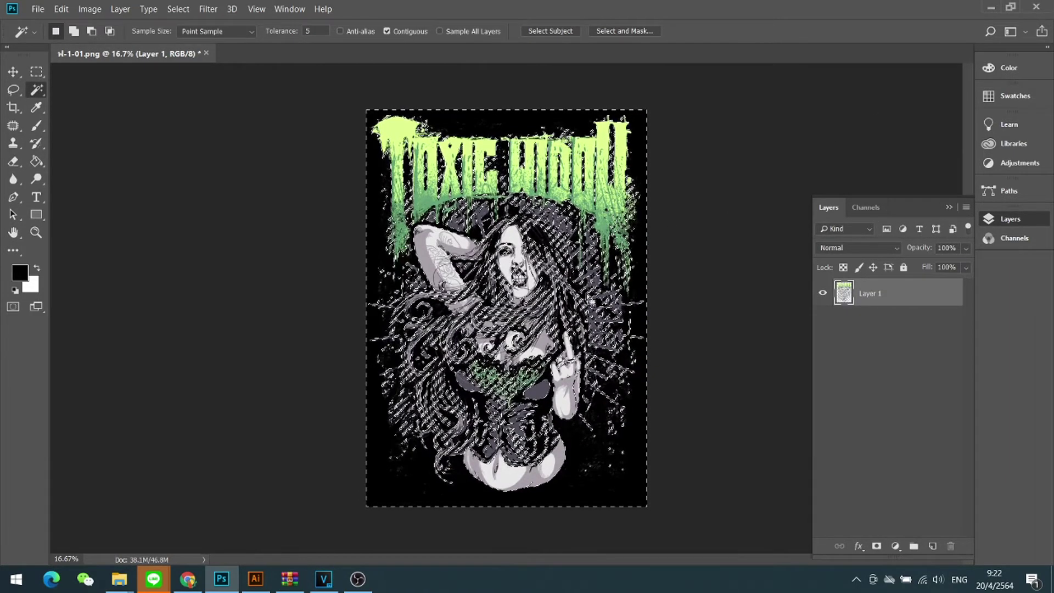
- Delete the selected black areas and zoom in on the face and hair
key("Delete")
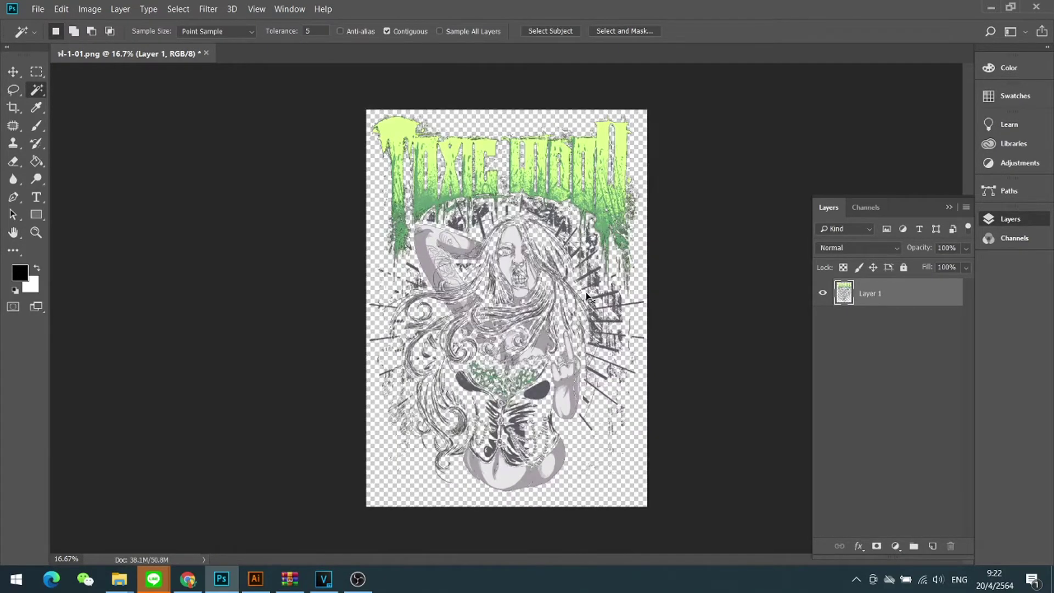
key("ctrl+plus")
key("ctrl+plus")
key("ctrl+plus")
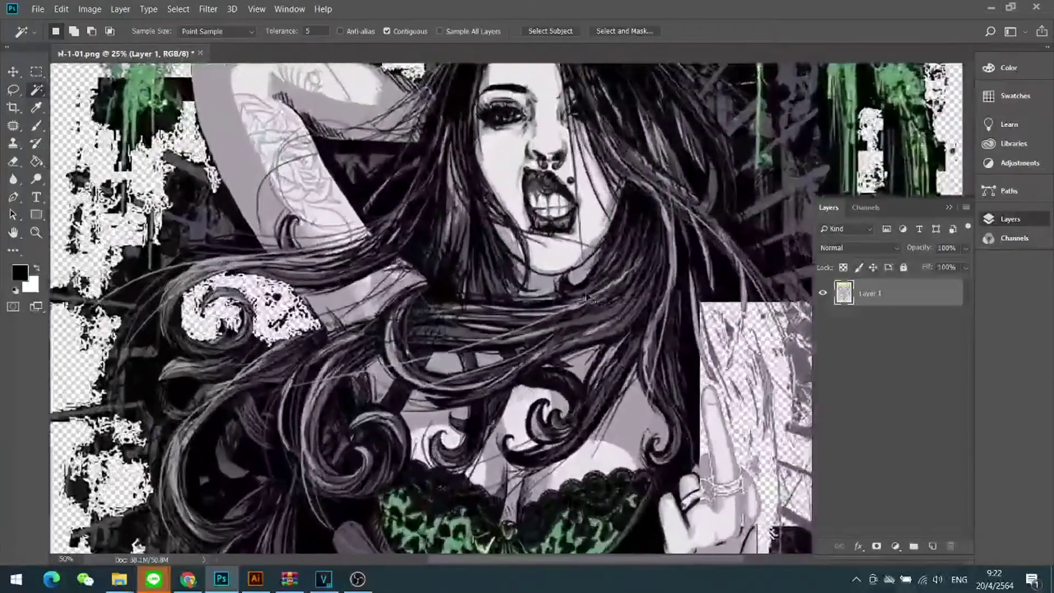
key("ctrl+plus")
key("ctrl+plus")
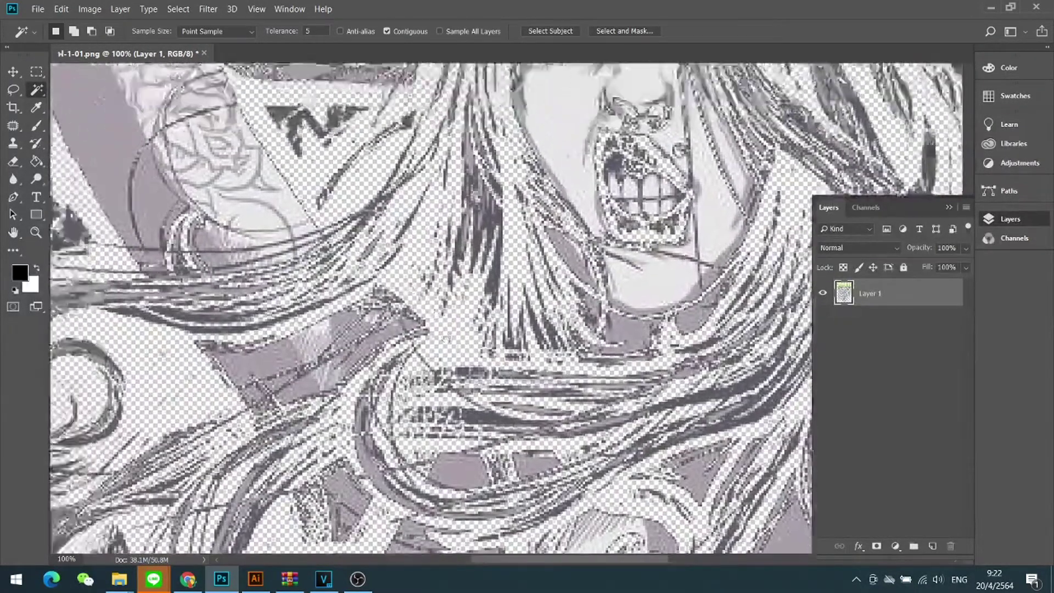
left_click_drag(303, 239, 377, 448)
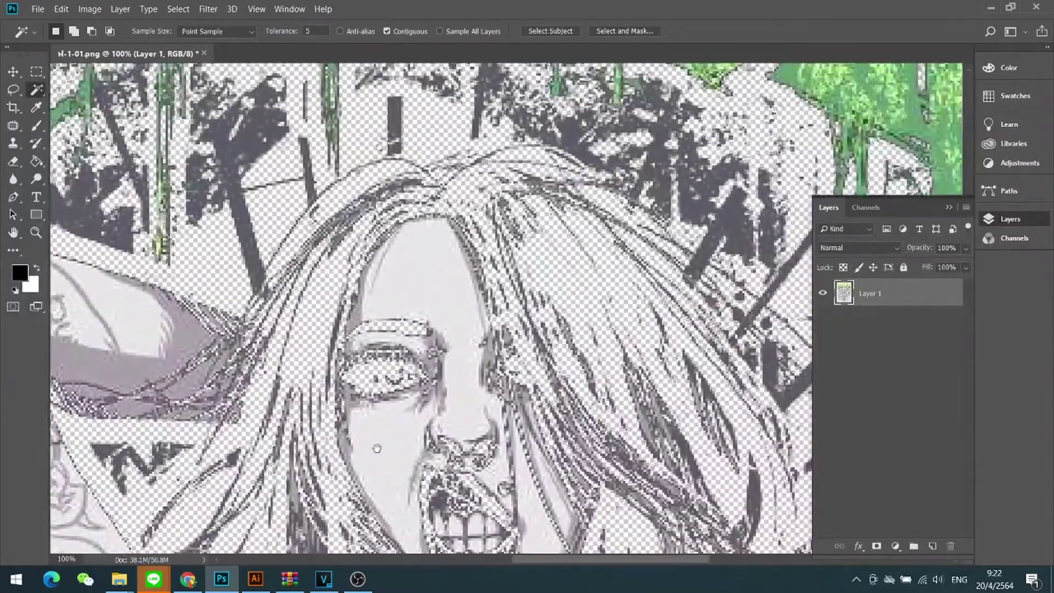
- Scroll around the zoomed artwork to inspect the cut edges
scroll(381, 433, "up", 2)
scroll(417, 439, "up", 3)
scroll(489, 471, "up", 2)
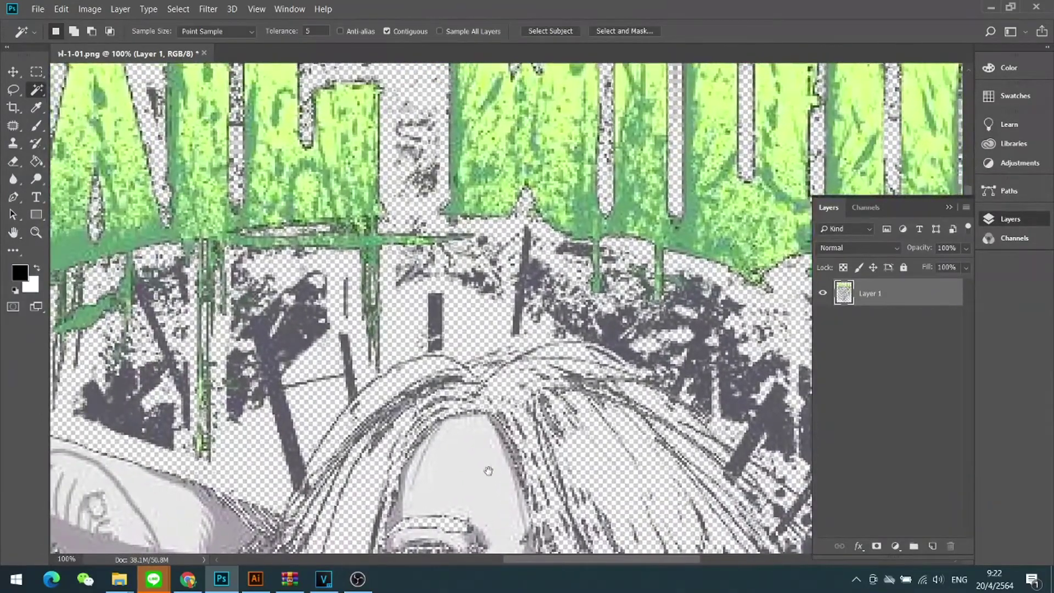
scroll(456, 458, "up", 4)
scroll(424, 447, "up", 1)
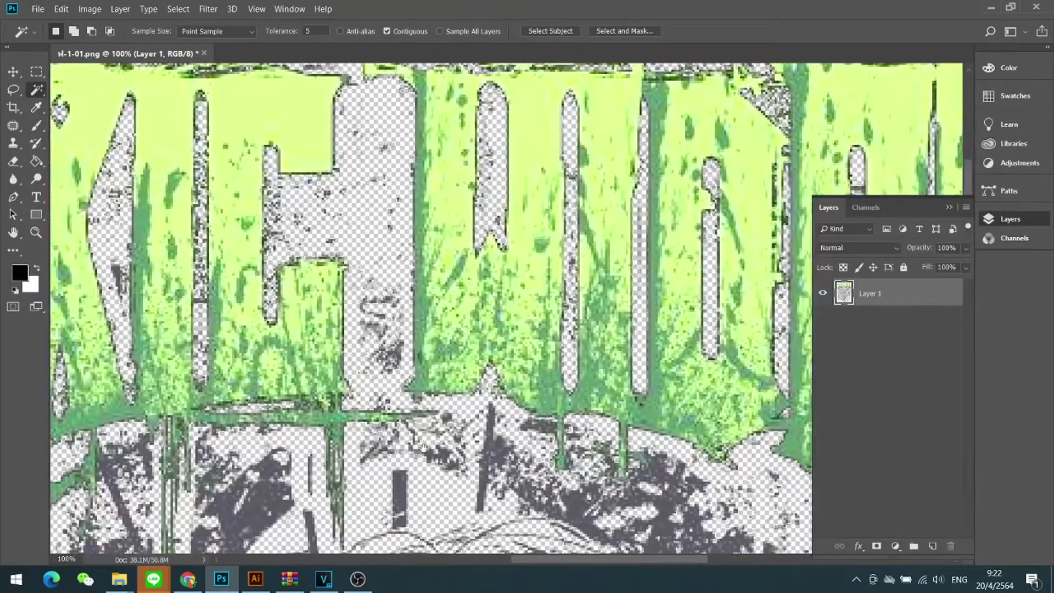
scroll(456, 350, "down", 2)
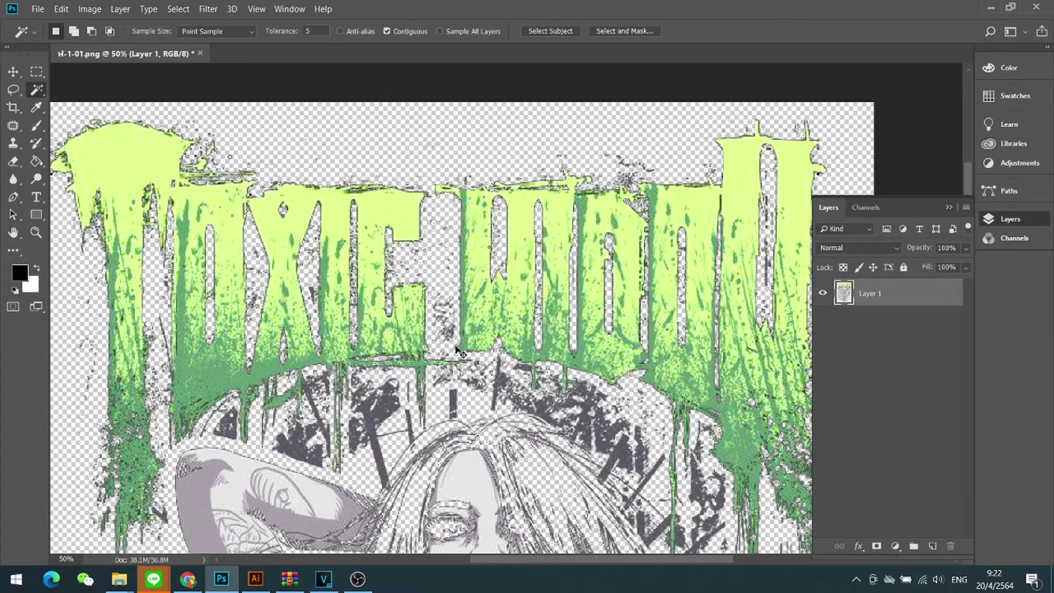
scroll(455, 347, "down", 1)
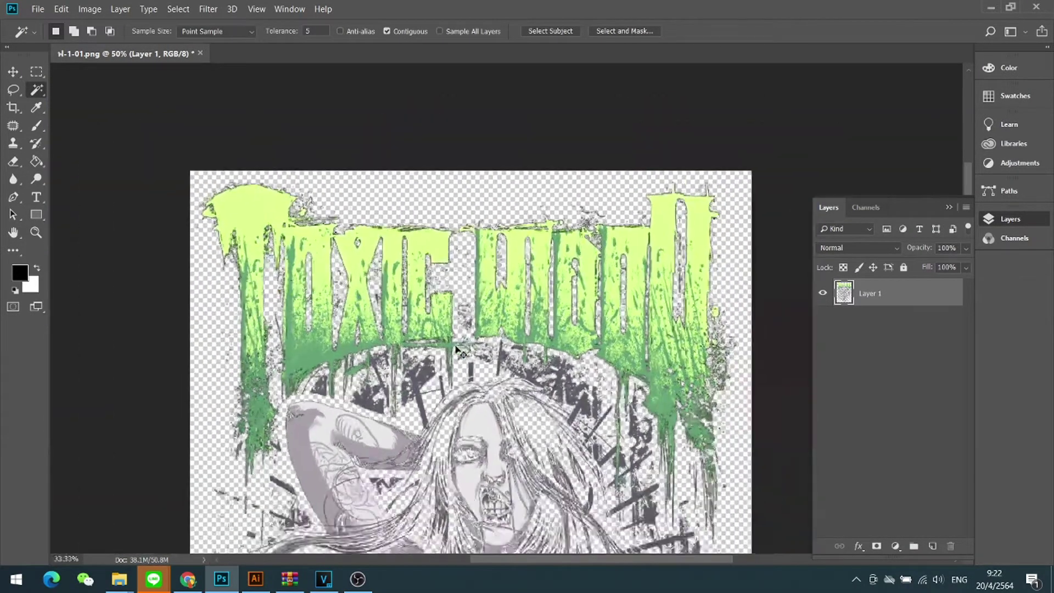
scroll(455, 349, "down", 1)
scroll(455, 347, "down", 1)
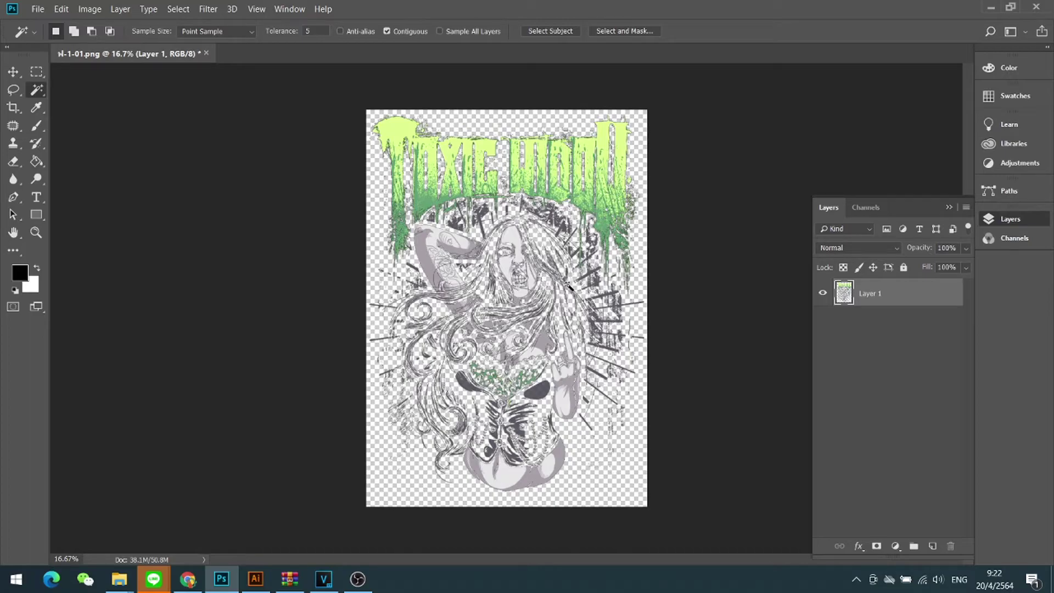
- Add a new Layer 2 below Layer 1 and fill it black with the Paint Bucket
left_click(922, 492)
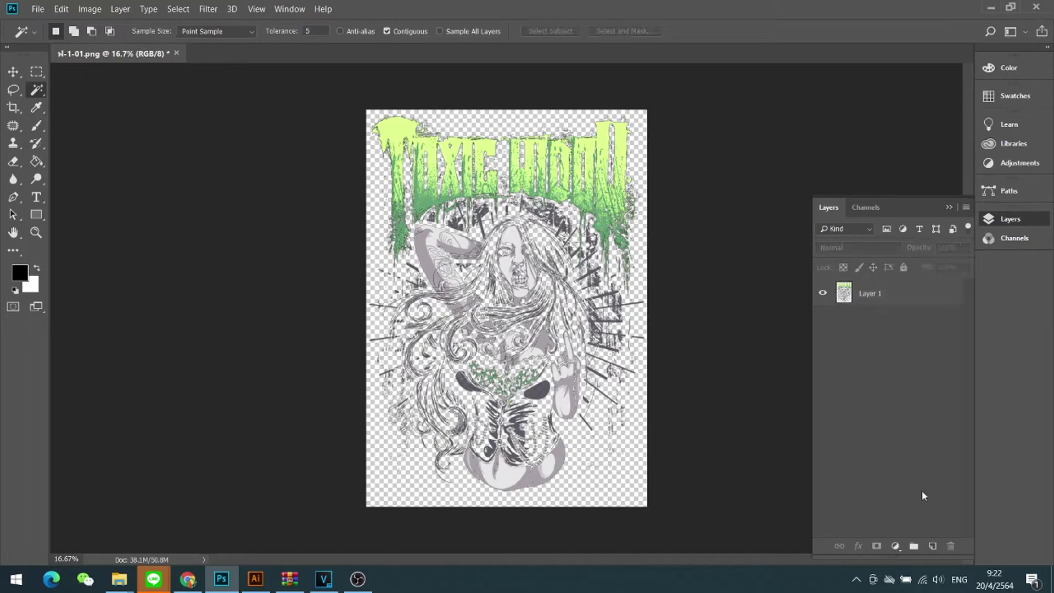
left_click(932, 548)
left_click_drag(888, 295, 885, 326)
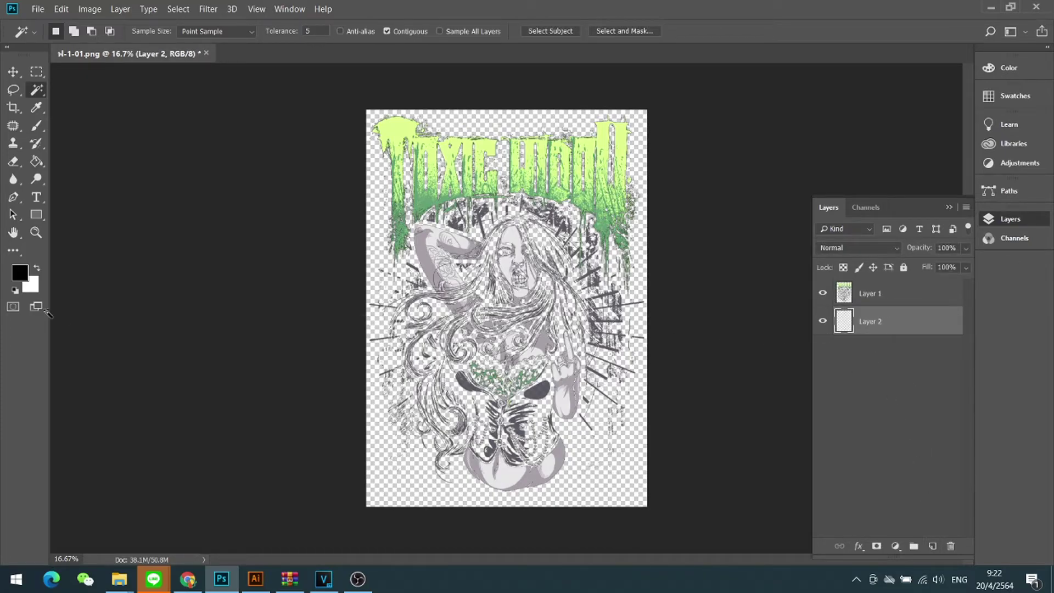
left_click(37, 160)
left_click(472, 277)
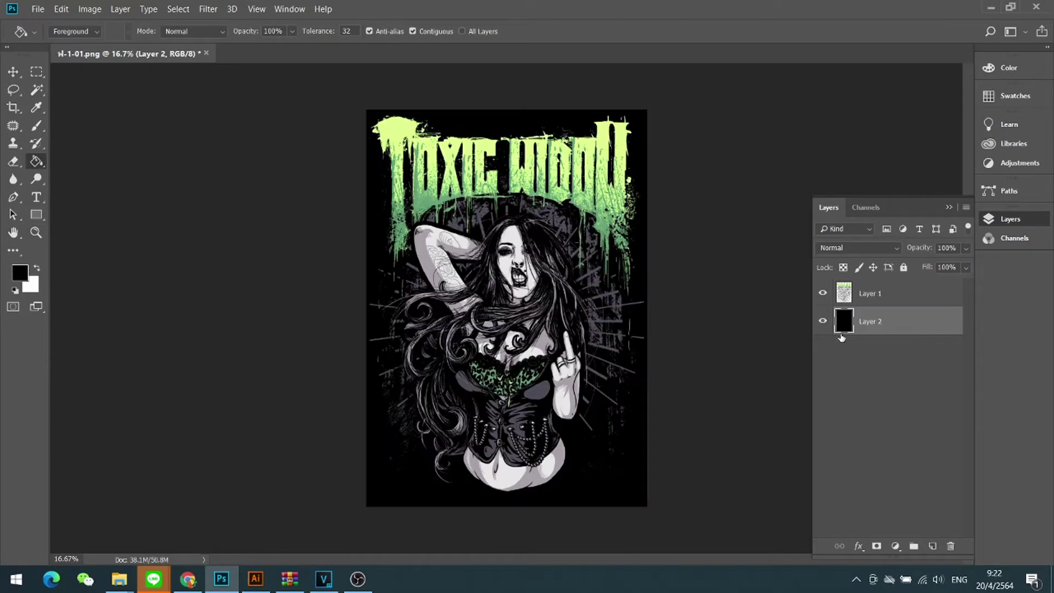
- Toggle the black Layer 2 on and off to compare, leaving it visible
left_click(823, 322)
left_click(823, 323)
left_click(823, 322)
left_click(823, 322)
left_click(823, 323)
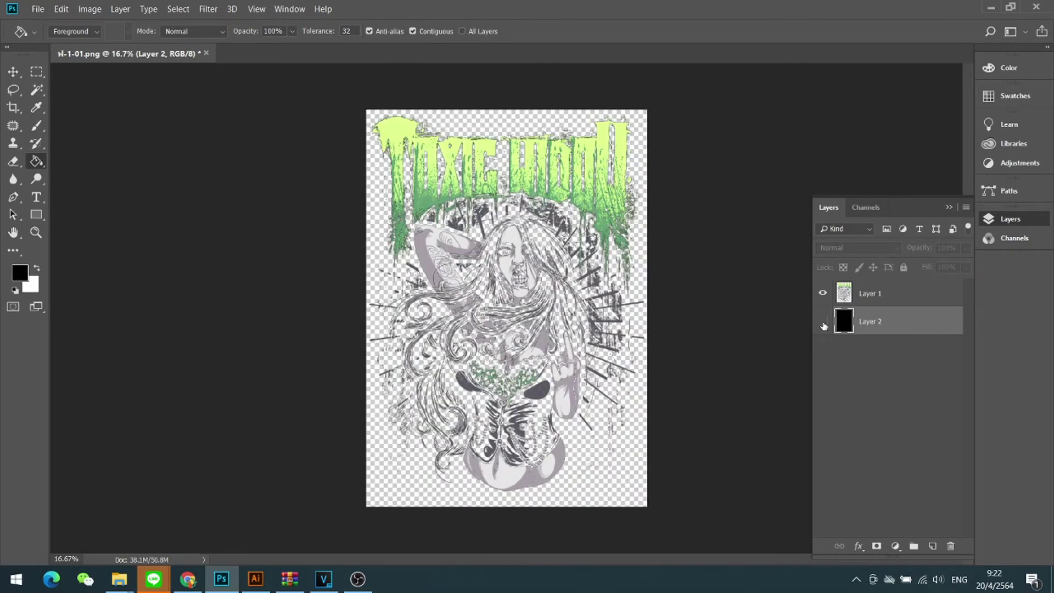
left_click(823, 324)
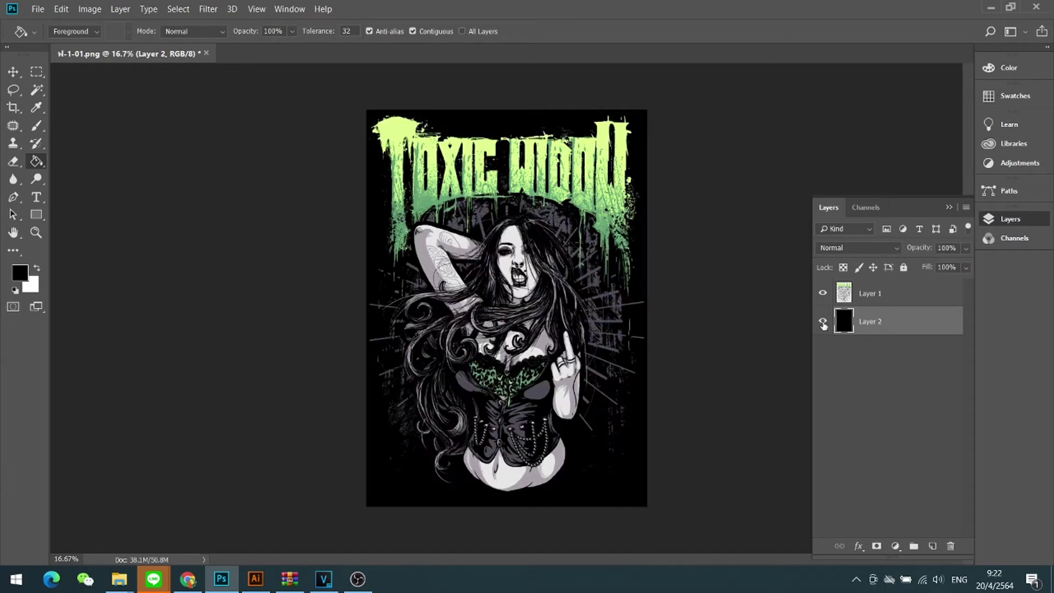